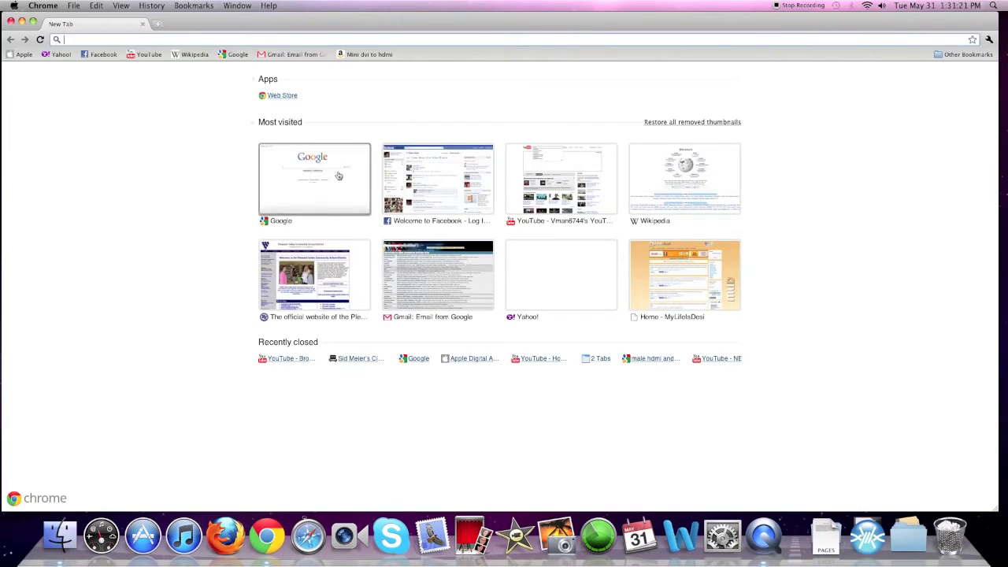
click(325, 196)
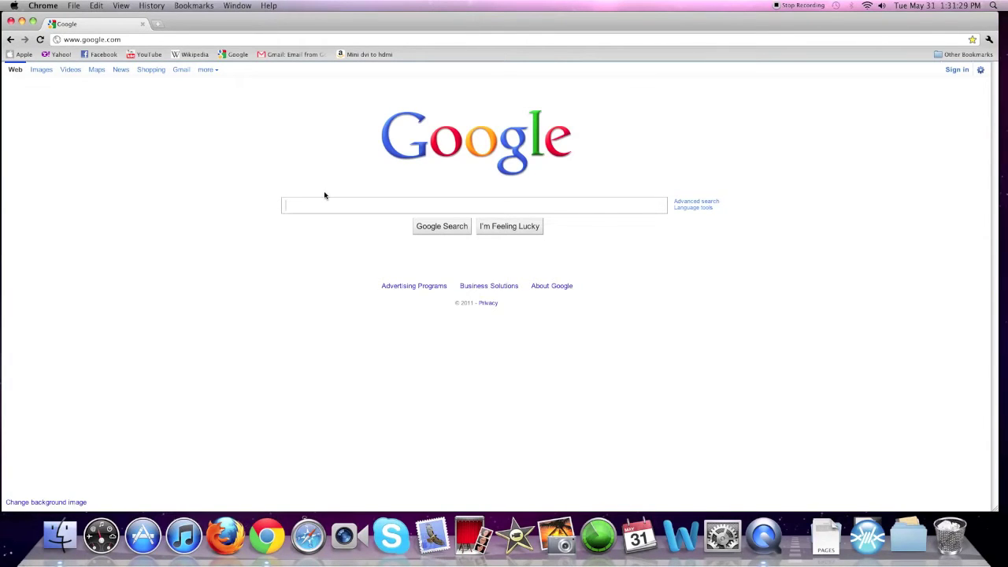
text(epub bud)
key(Return)
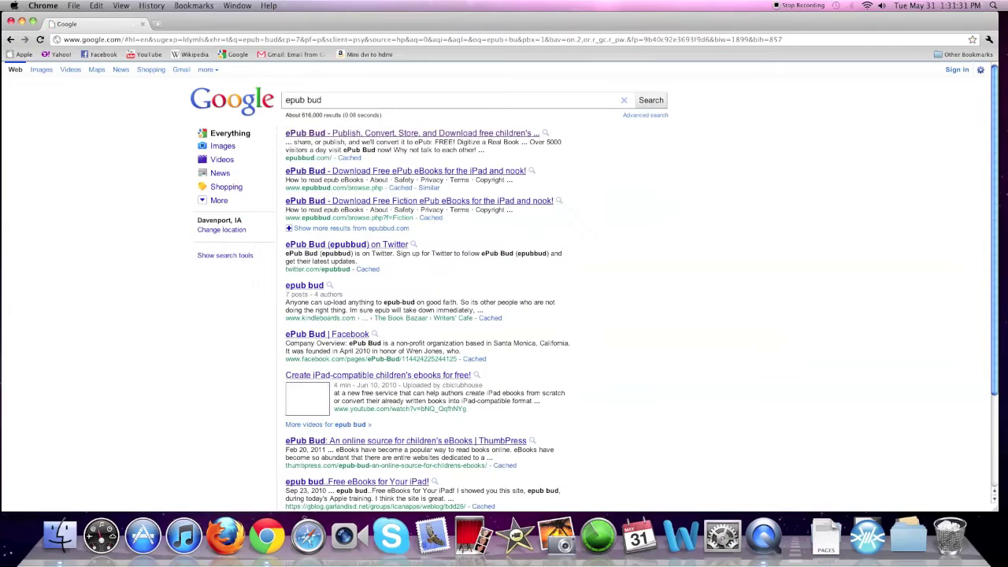
click(344, 137)
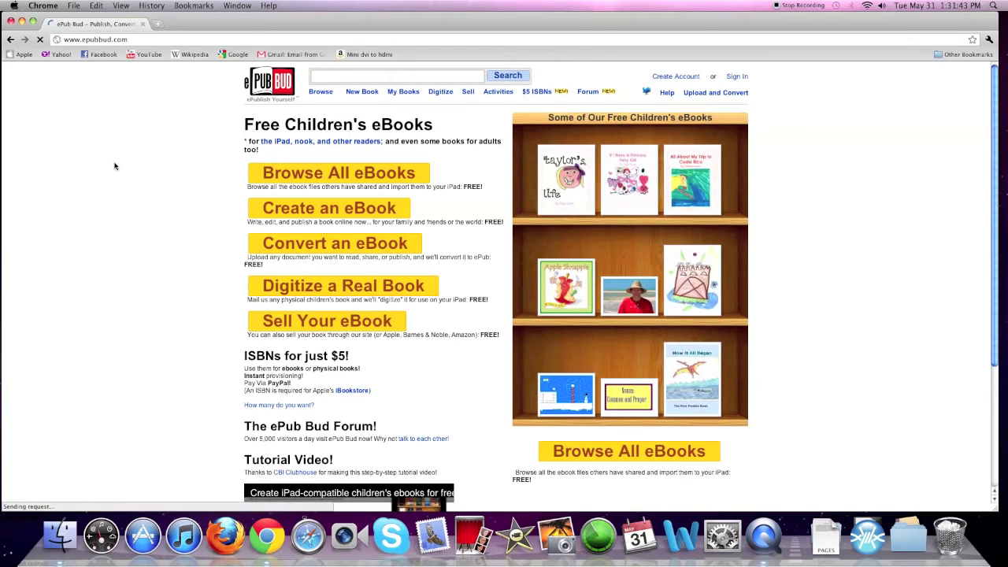
Step: Search ePub Bud for 'hunger games' and open The Hunger Games by Suzanne Collins
click(338, 74)
text(hunger games)
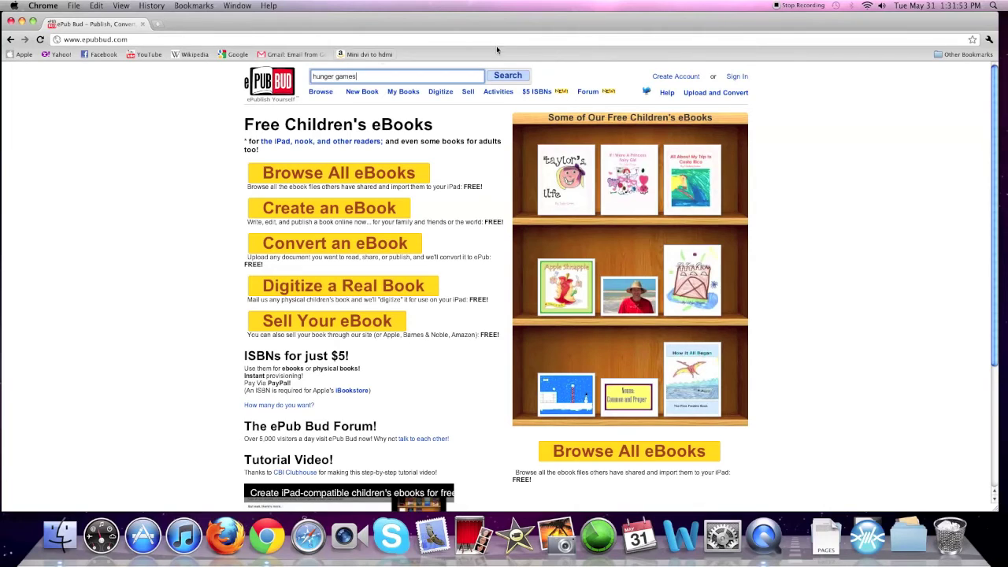
click(508, 76)
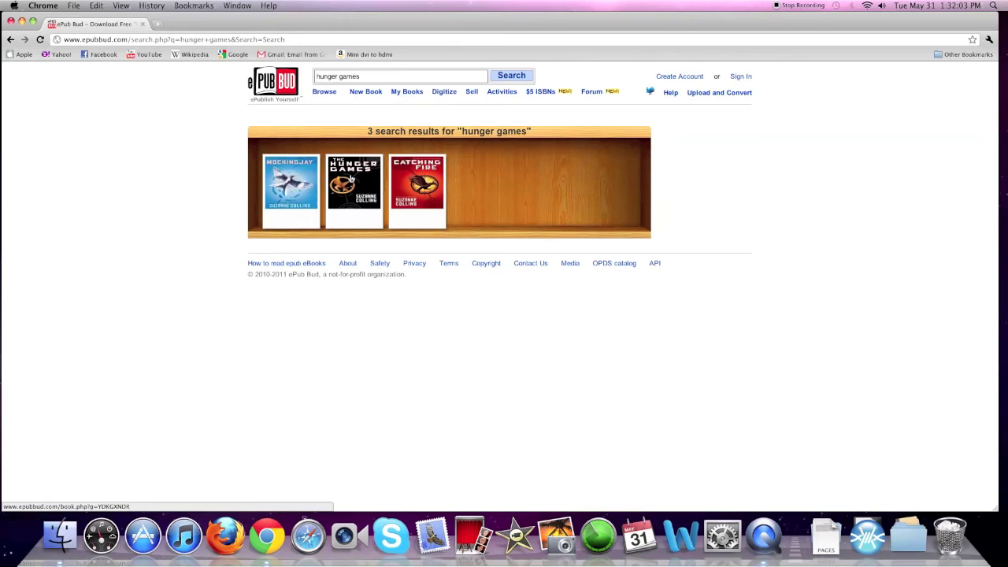
click(351, 179)
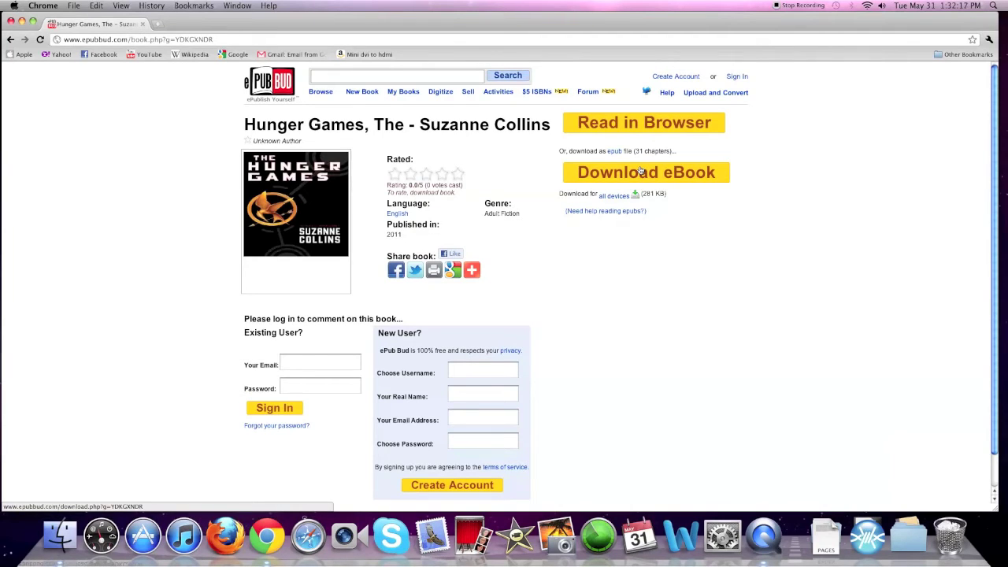
Step: Download The Hunger Games ePub (281 KB) and confirm it in the Downloads stack
click(641, 172)
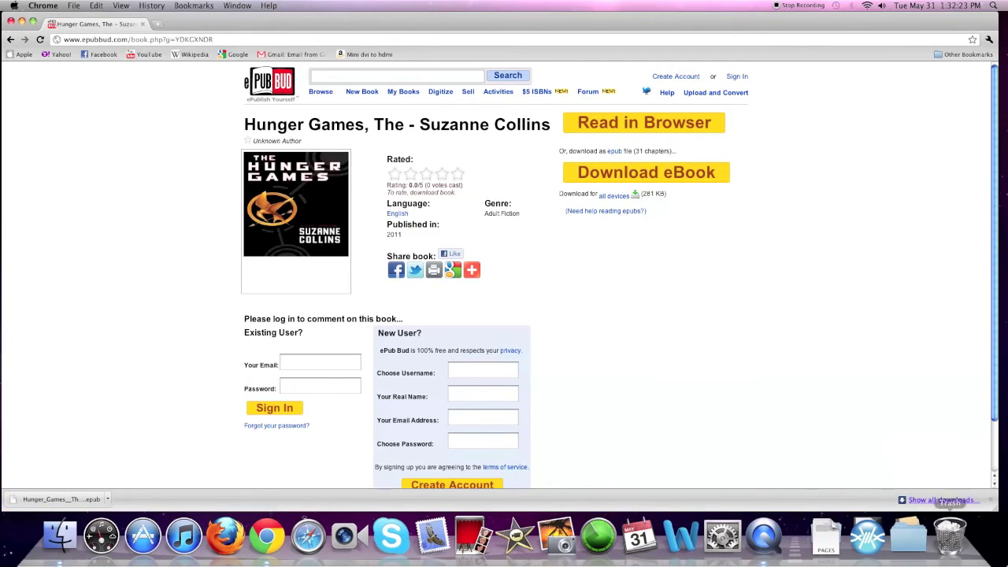
click(823, 539)
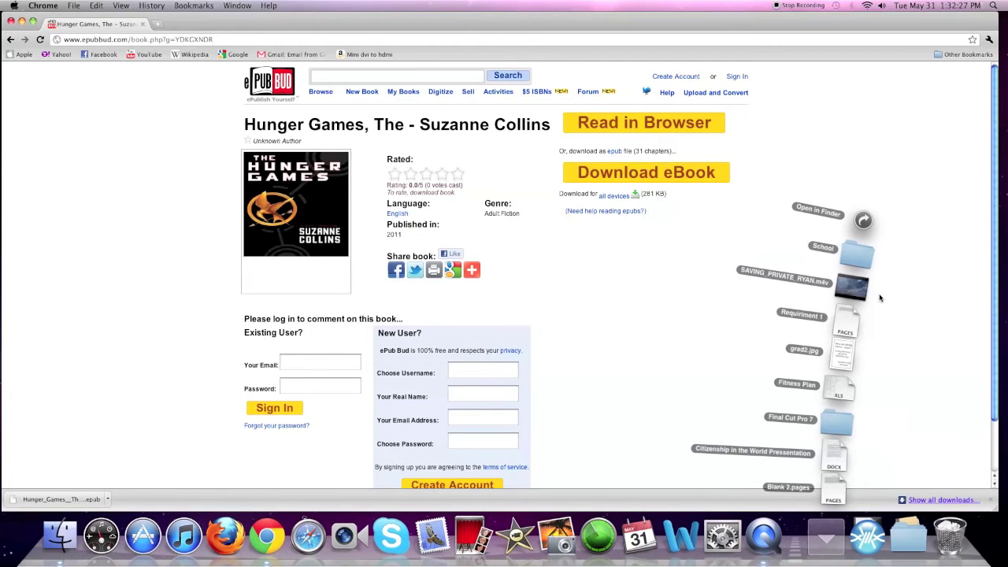
click(825, 538)
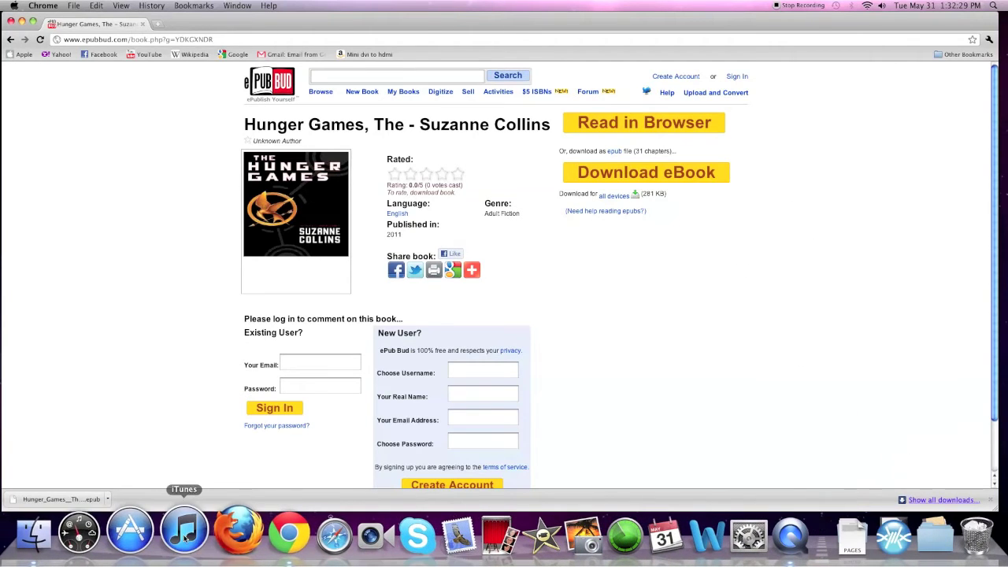
Step: Launch iTunes and show the Books library listing 22 books, including The Hunger Games
click(184, 538)
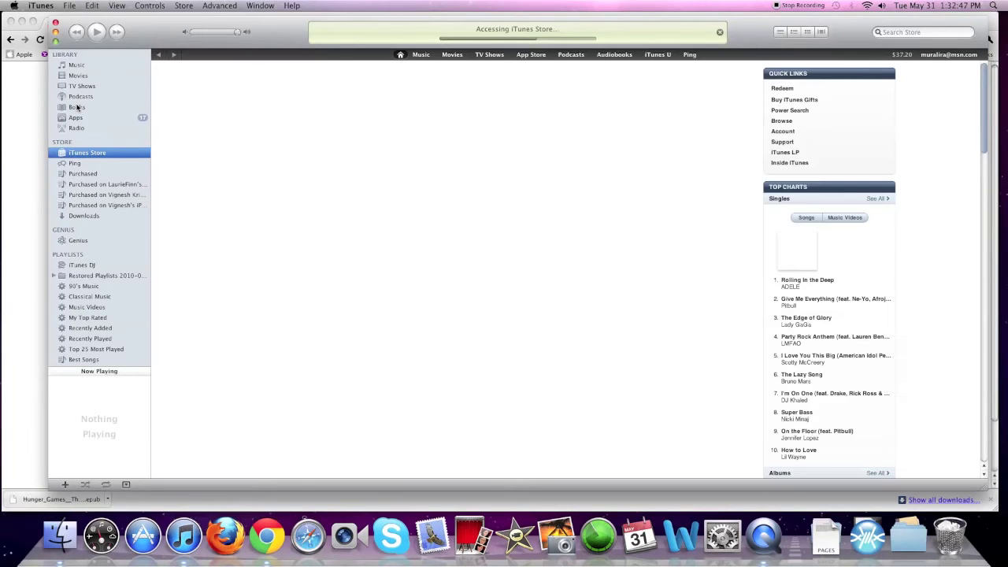
click(78, 107)
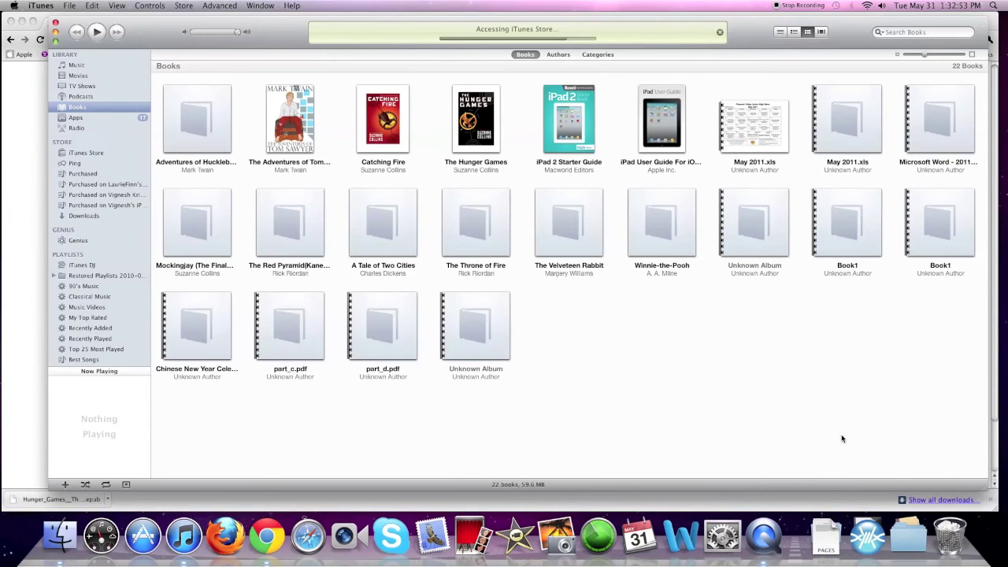
click(831, 535)
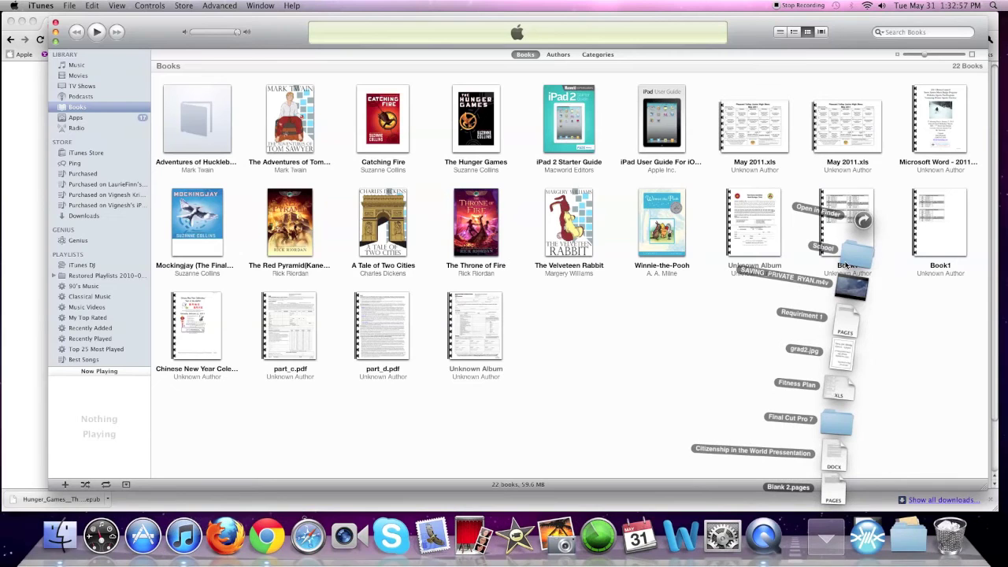
click(559, 292)
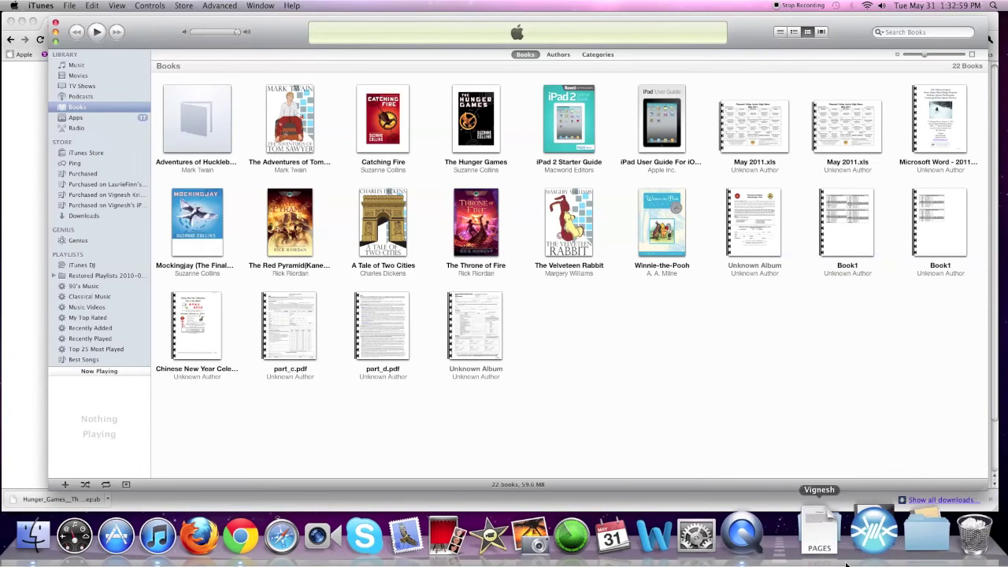
Step: Drag the Hunger Games ePub from Downloads into iTunes Books, adding '1 The Hunger Games' as book 23
click(869, 555)
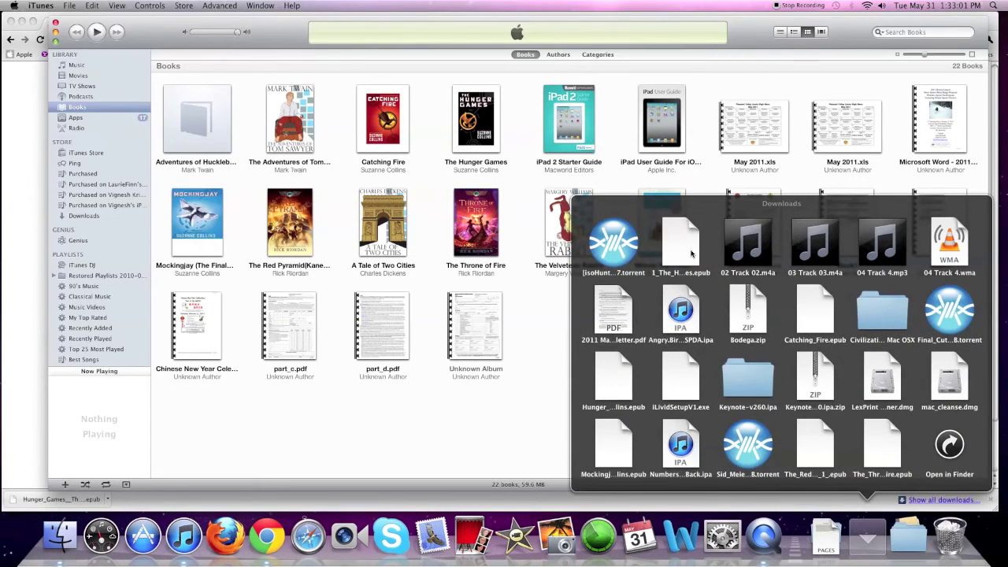
drag(683, 252, 679, 235)
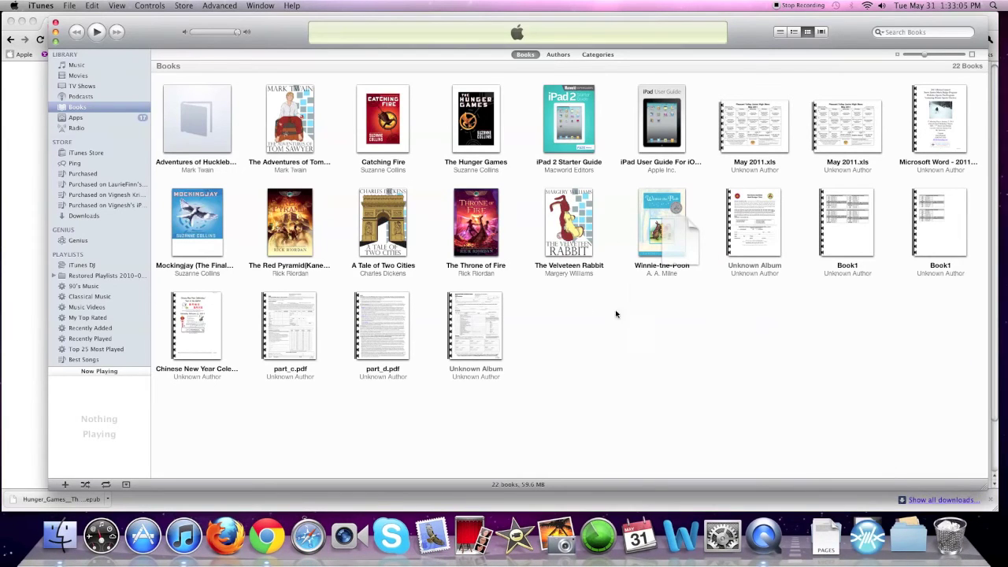
mouse_move(616, 314)
mouse_down()
mouse_move(532, 300)
mouse_move(580, 310)
mouse_up()
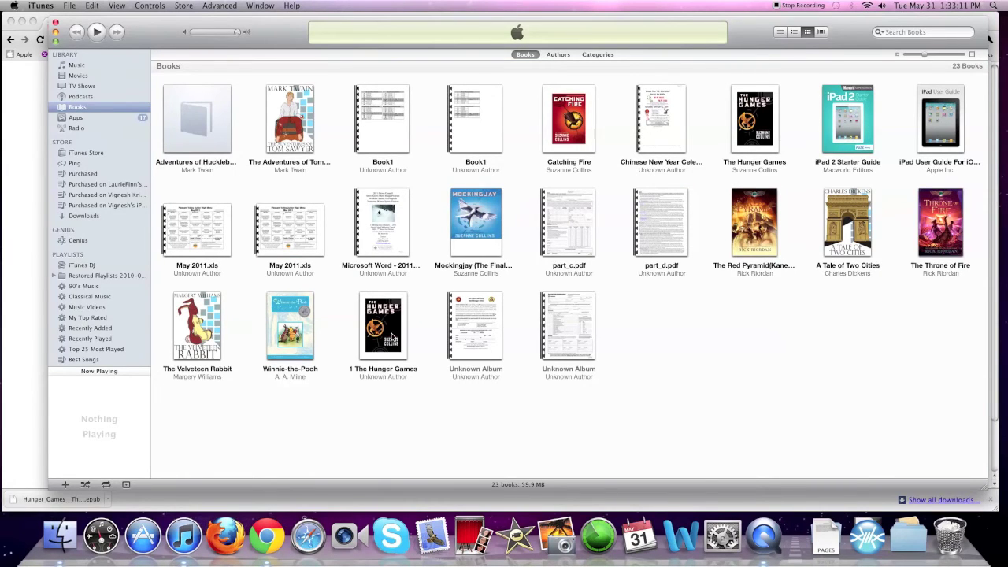
click(395, 337)
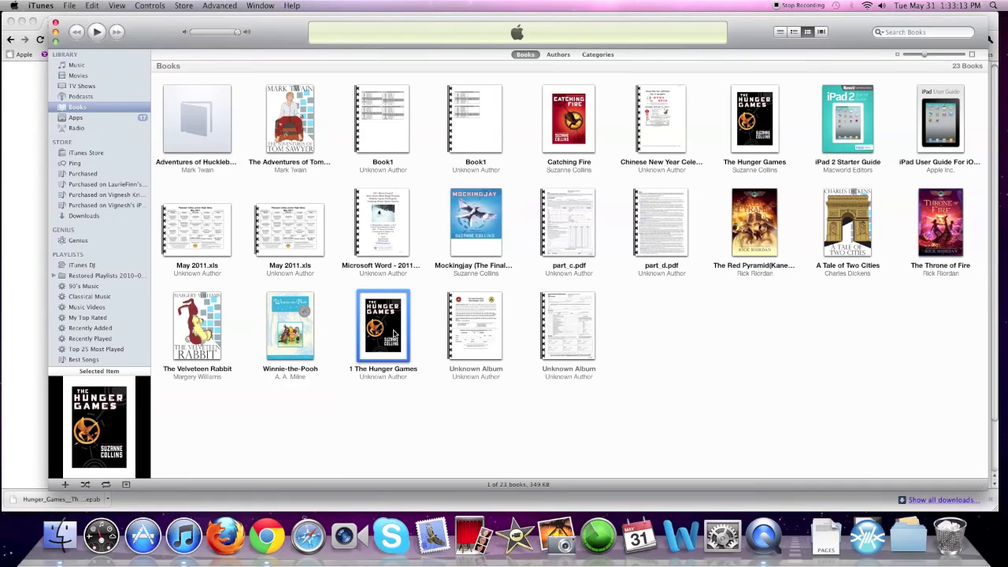
click(775, 134)
click(398, 315)
click(25, 136)
click(218, 39)
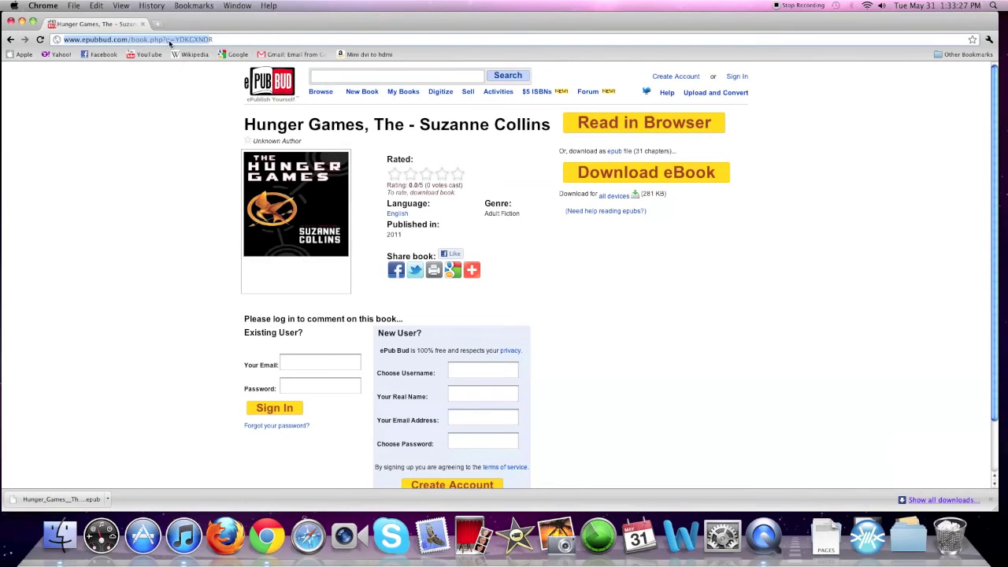
click(236, 54)
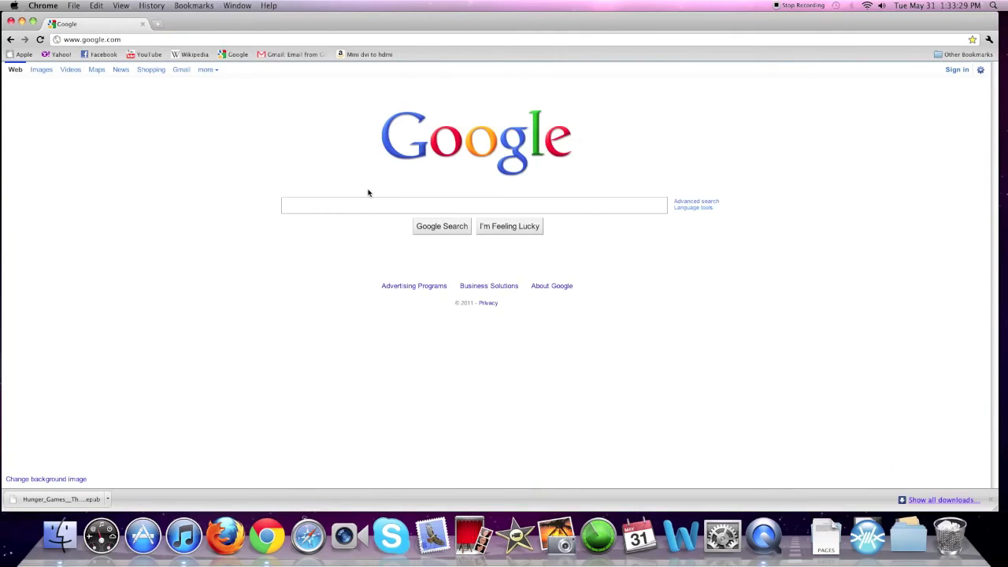
text(e pub books)
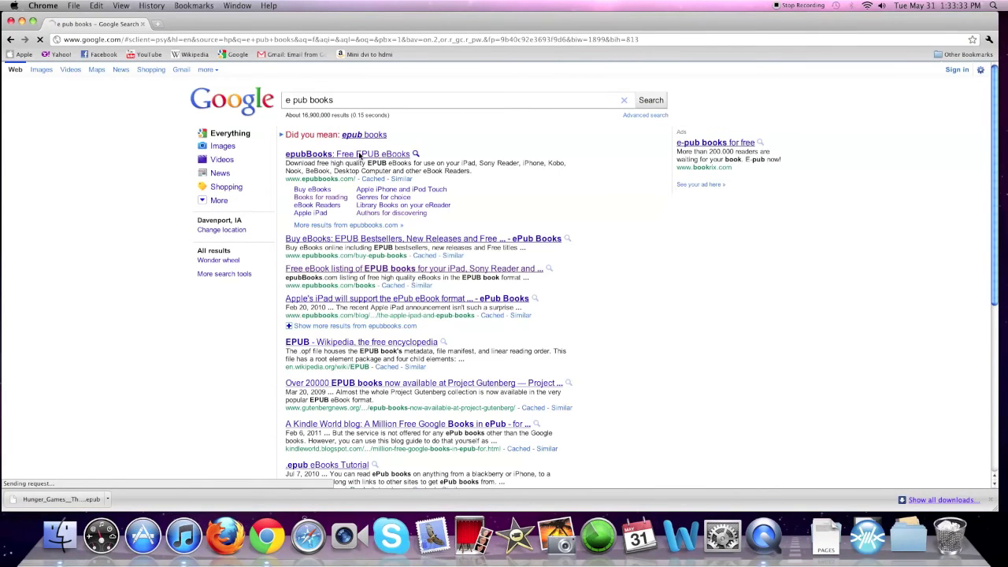
click(359, 154)
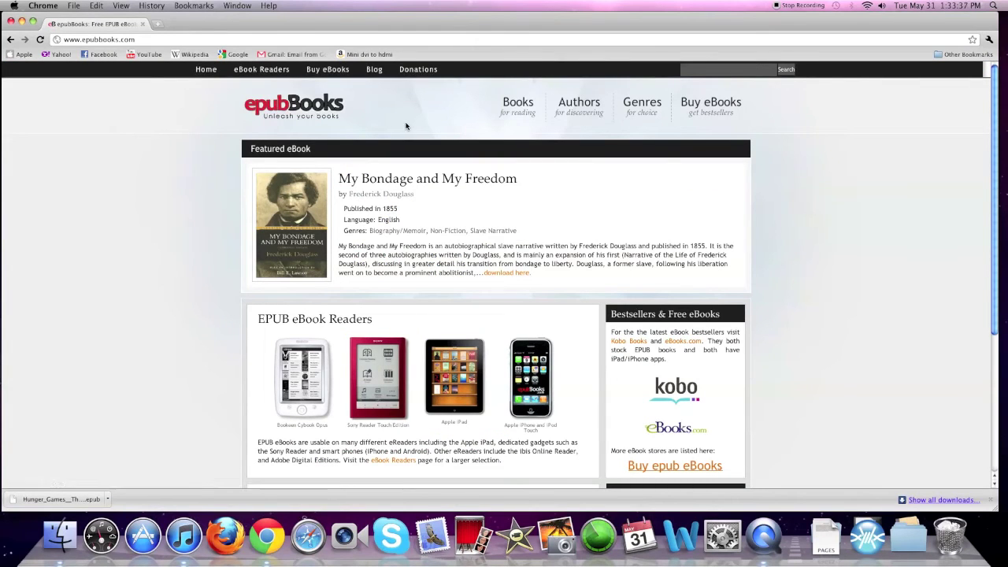
Step: Search epubBooks for 'tom sawyer' and download The Adventures of Tom Sawyer as EPUB
click(752, 71)
text(tom sawye)
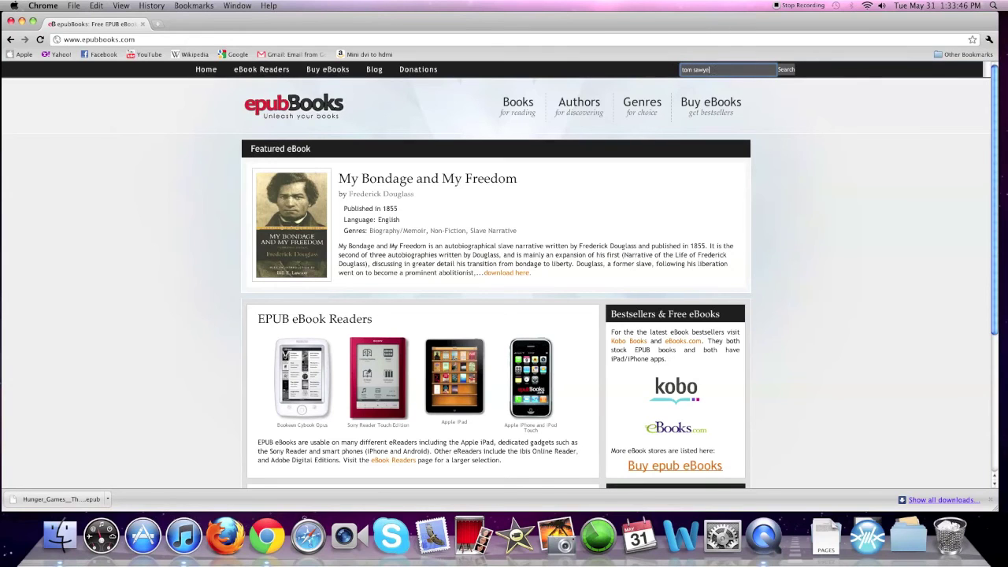
text(r)
key(Return)
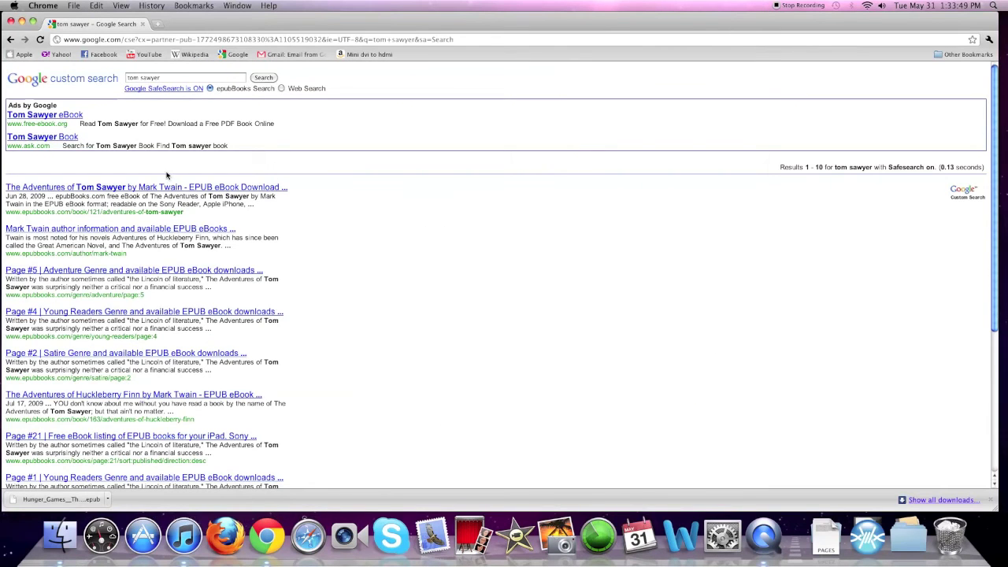
click(131, 189)
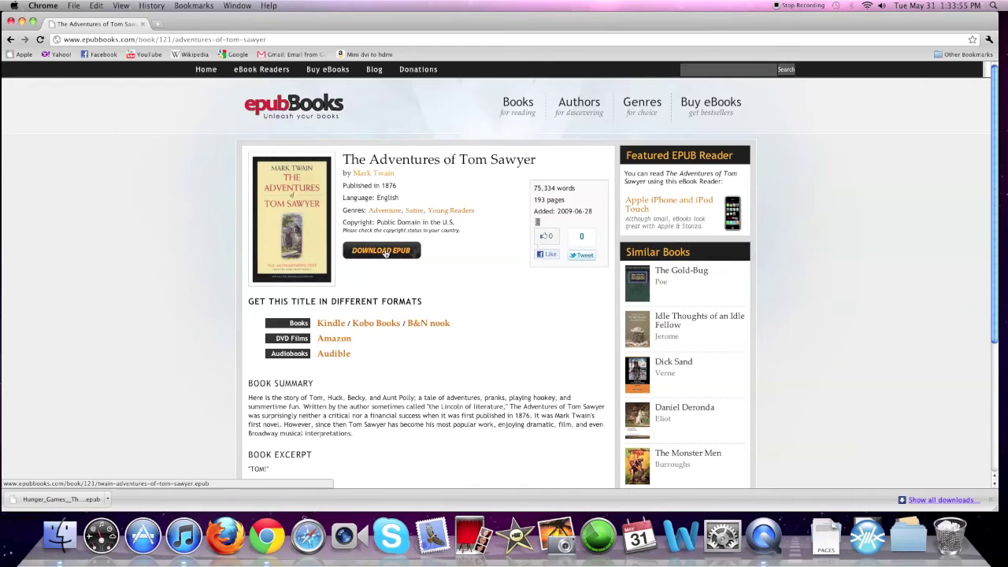
click(386, 253)
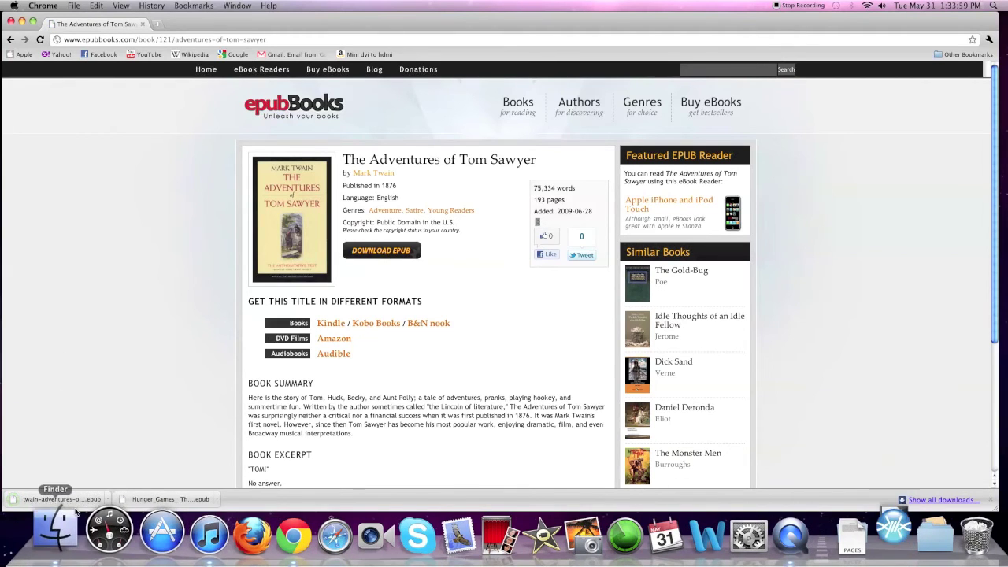
Step: Drag the twain-adventures EPUB from Downloads into iTunes Books, bringing the library to 24 books
click(193, 526)
click(855, 529)
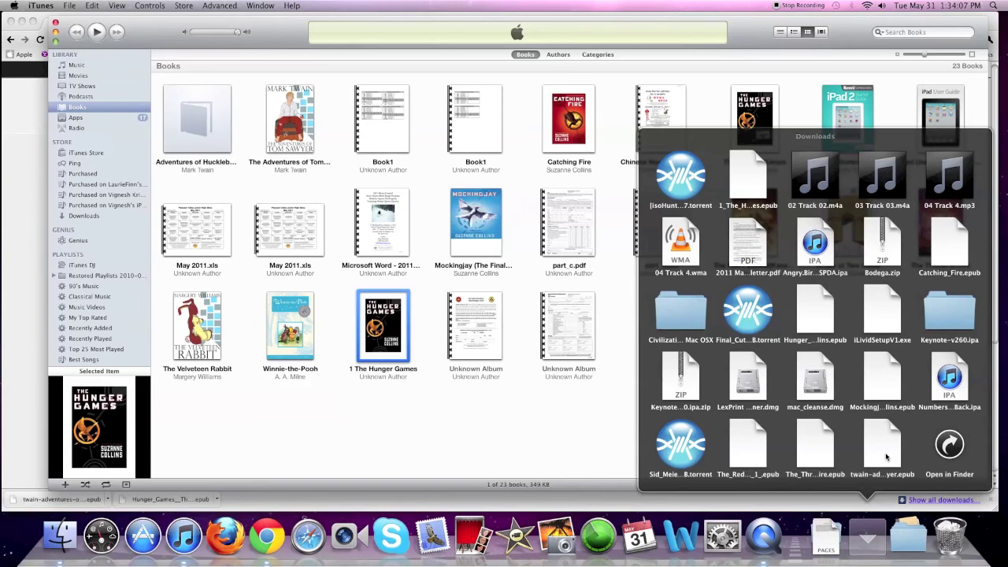
mouse_move(886, 456)
mouse_down()
mouse_move(638, 394)
mouse_move(718, 360)
mouse_up()
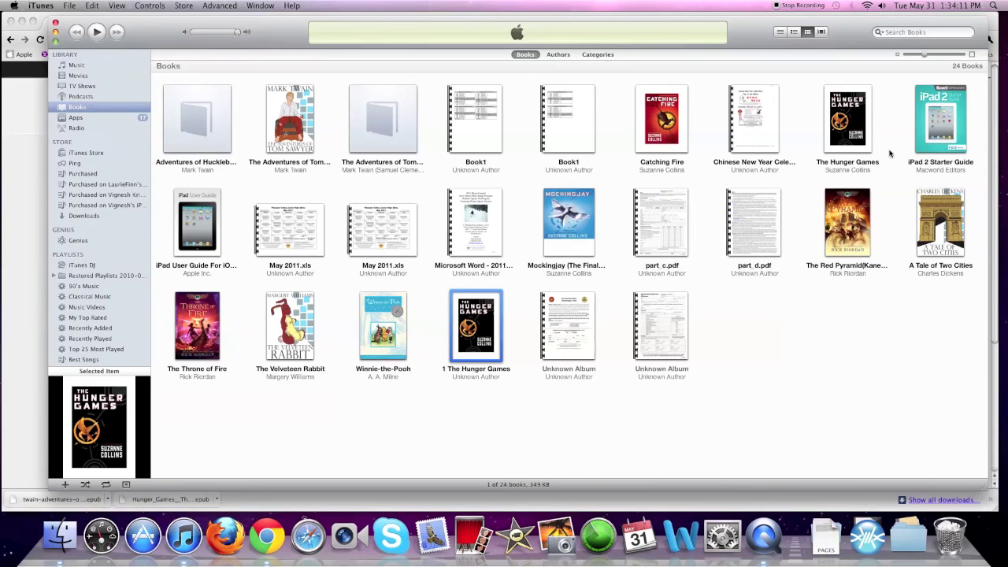
click(250, 321)
click(353, 123)
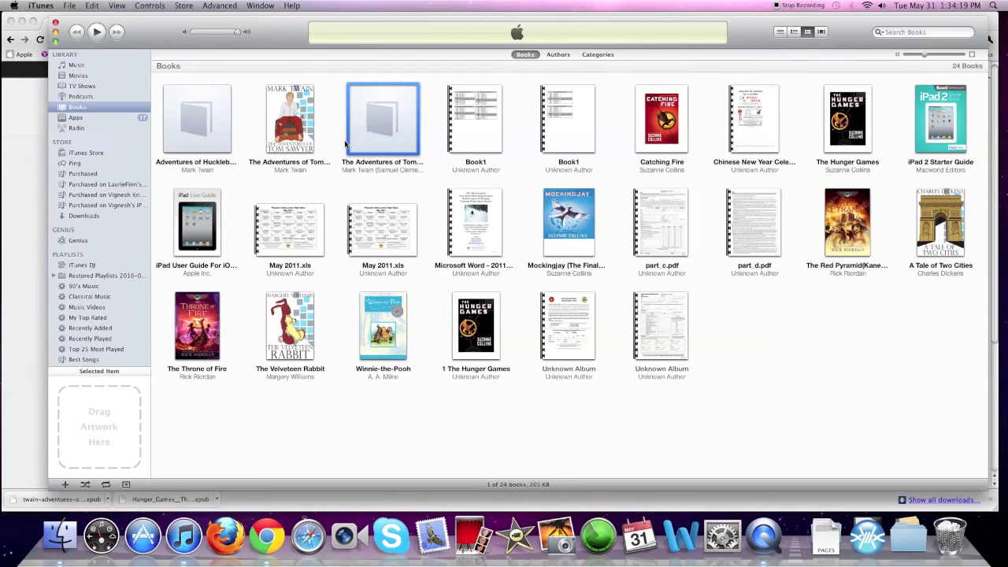
click(396, 190)
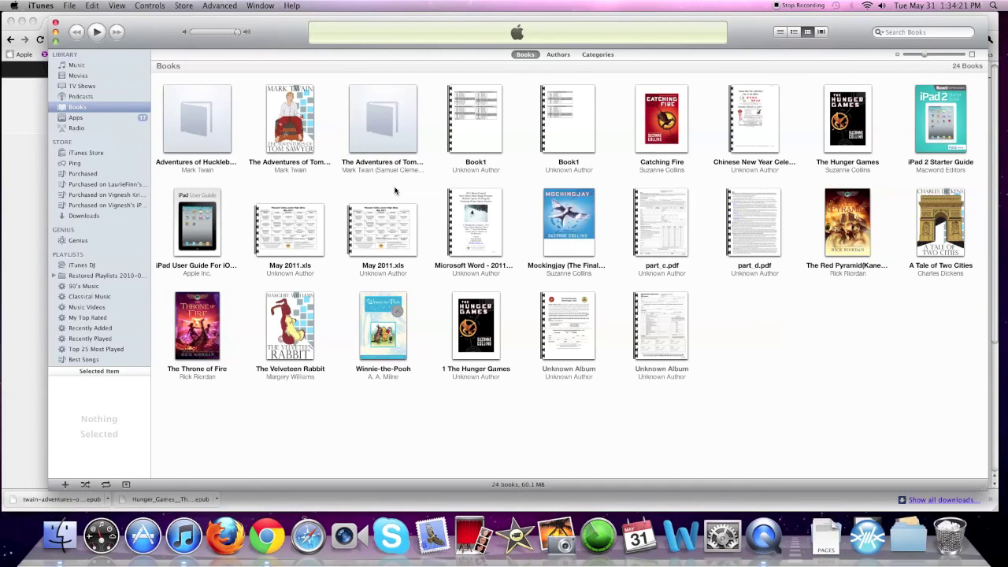